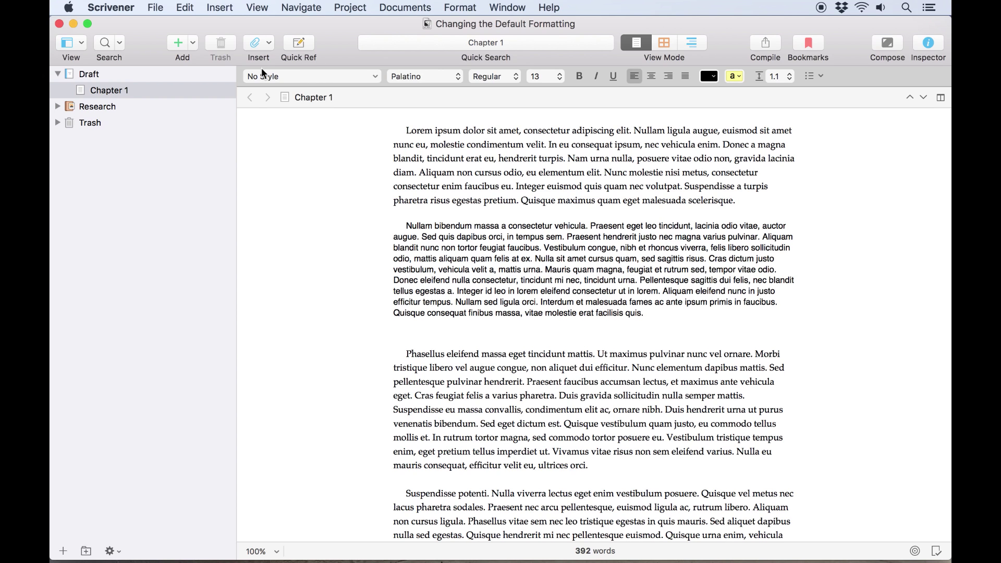
- Make the Helvetica 12 paragraph's formatting the default in Editing > Formatting preferences
{"action": "left_click", "coordinate": [284, 84]}
{"action": "left_click", "coordinate": [304, 92]}
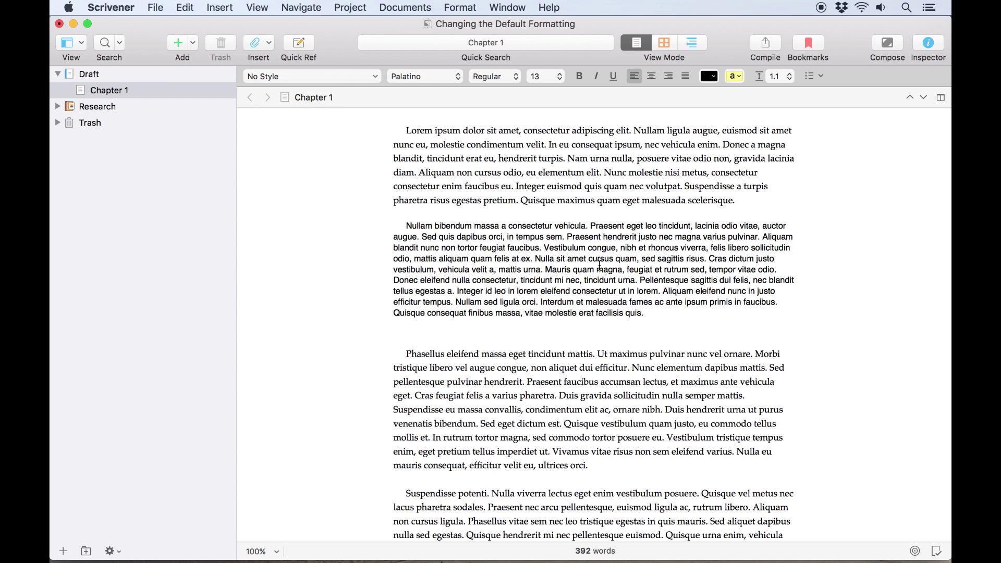
{"action": "left_click", "coordinate": [599, 267]}
{"action": "left_click", "coordinate": [107, 7]}
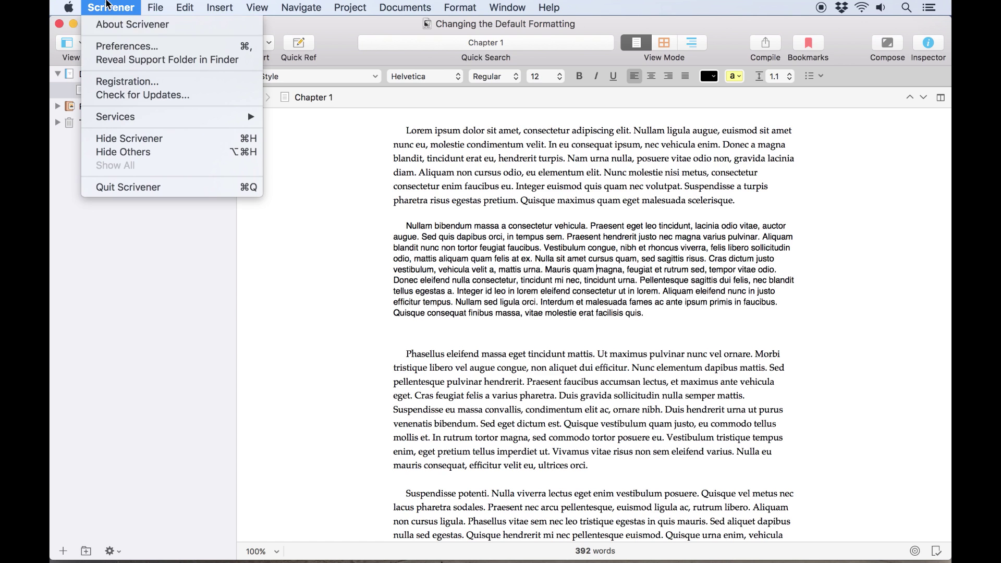
{"action": "left_click", "coordinate": [126, 46]}
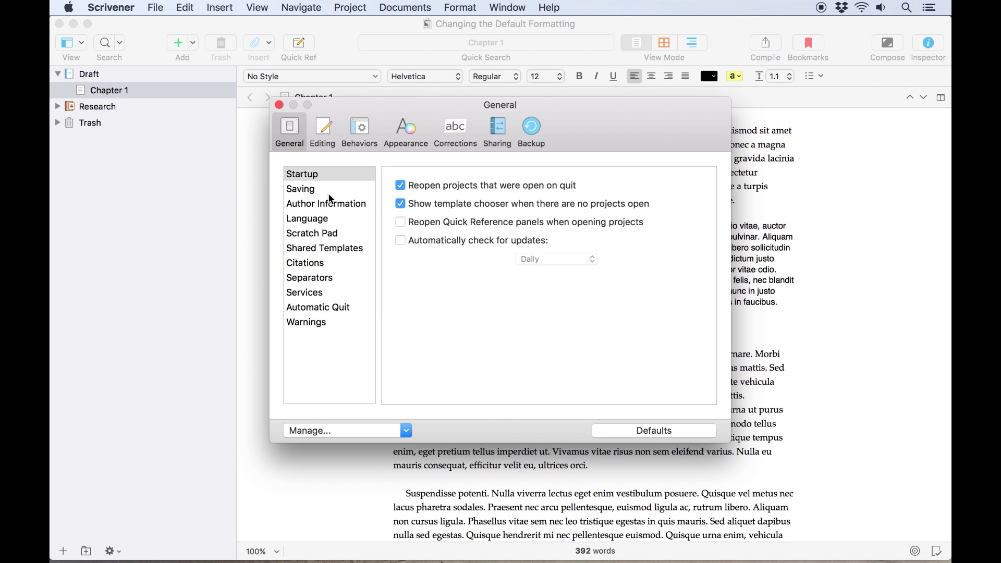
{"action": "left_click", "coordinate": [334, 142]}
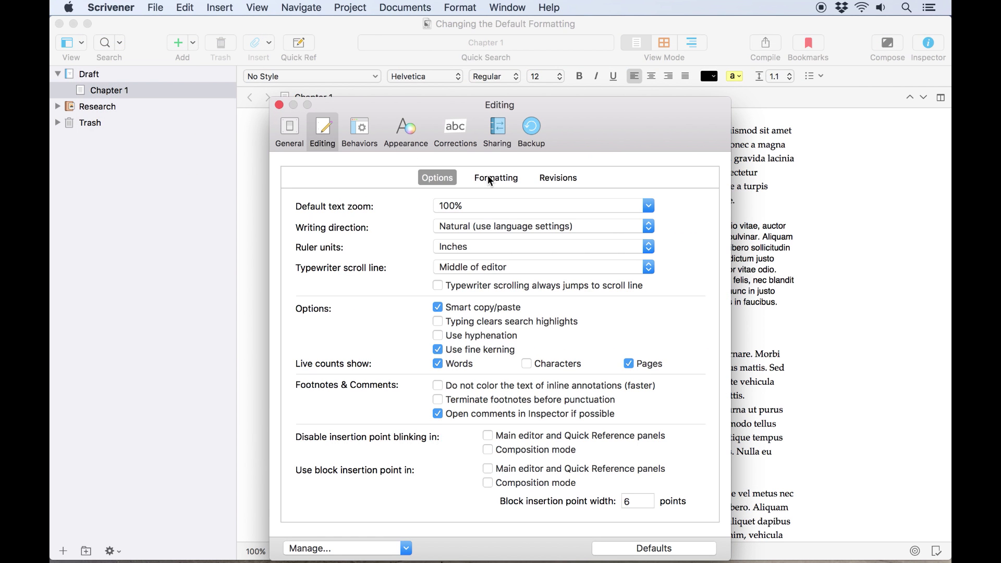
{"action": "left_click", "coordinate": [490, 179]}
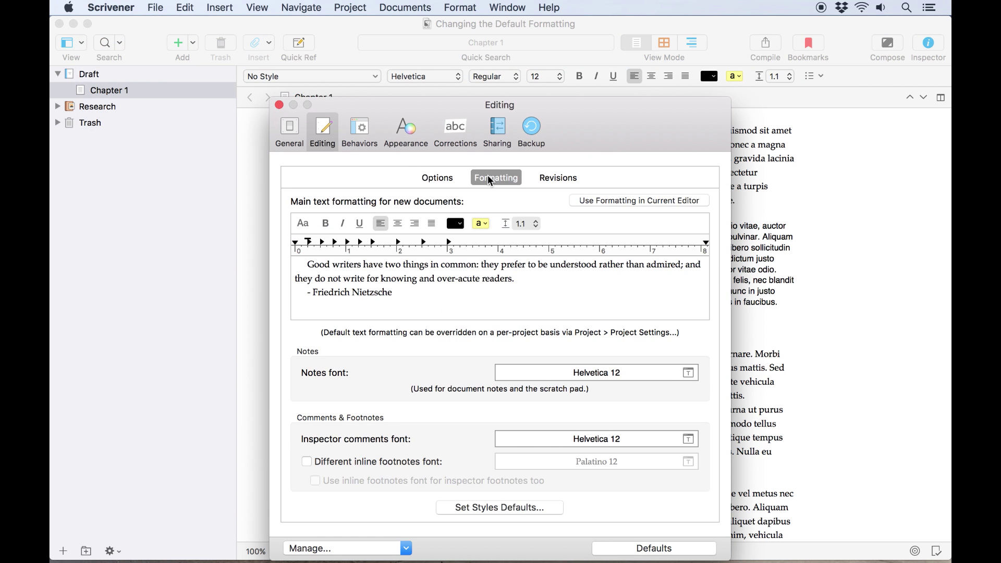
{"action": "left_click", "coordinate": [619, 205]}
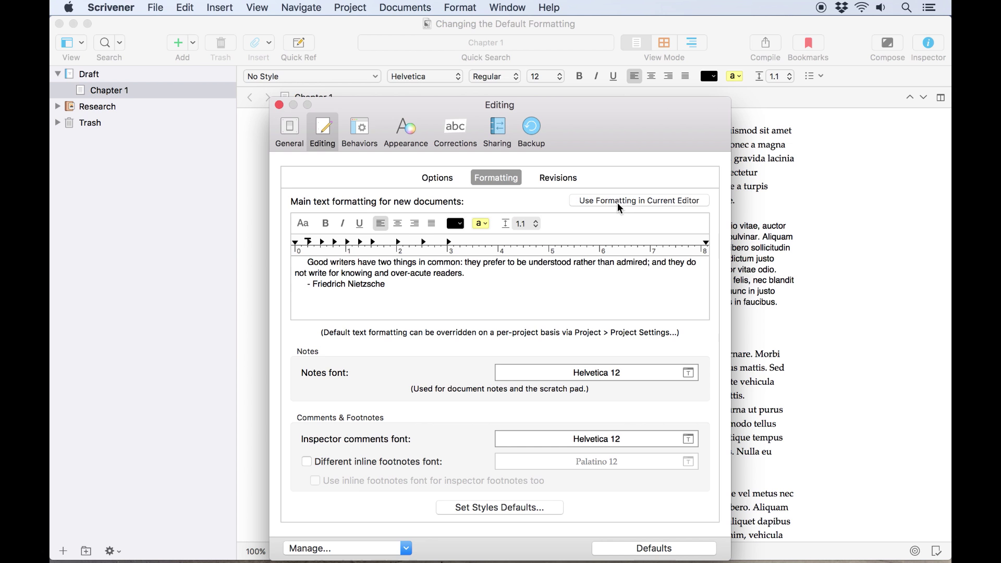
- Confirm in the Fonts panel that the default font is Helvetica 12
{"action": "left_click_drag", "start_coordinate": [652, 103], "coordinate": [470, 68]}
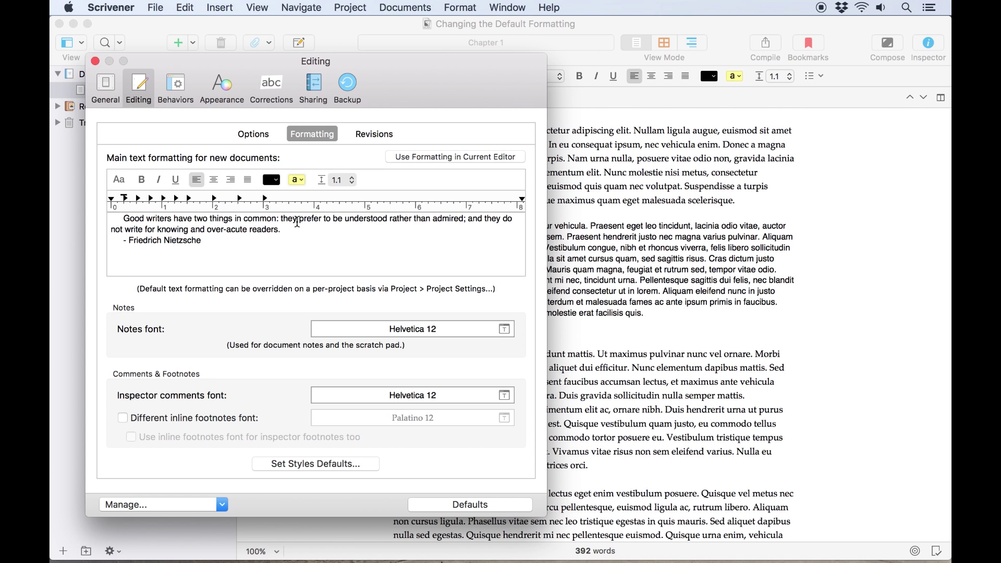
{"action": "left_click", "coordinate": [119, 179]}
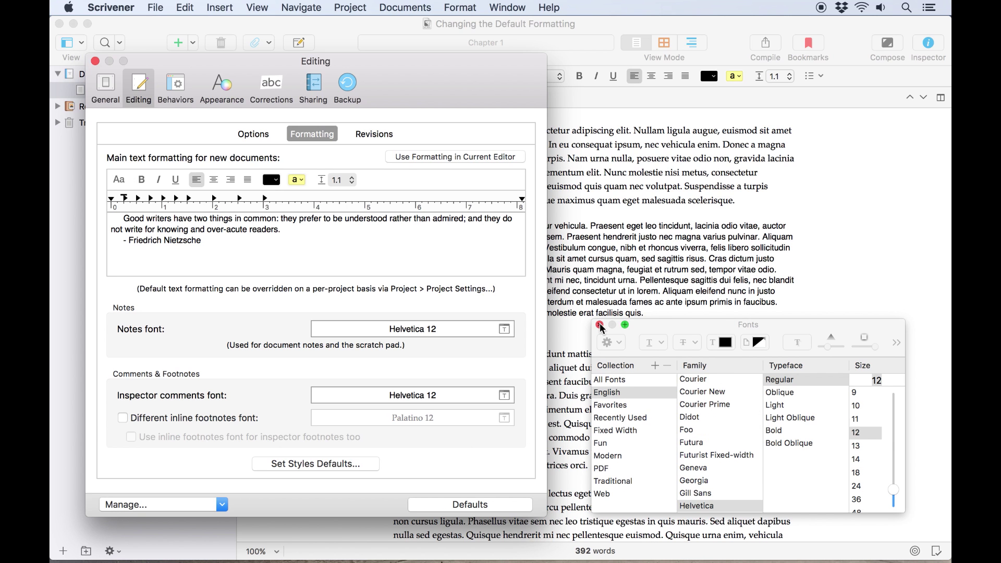
{"action": "left_click", "coordinate": [600, 325]}
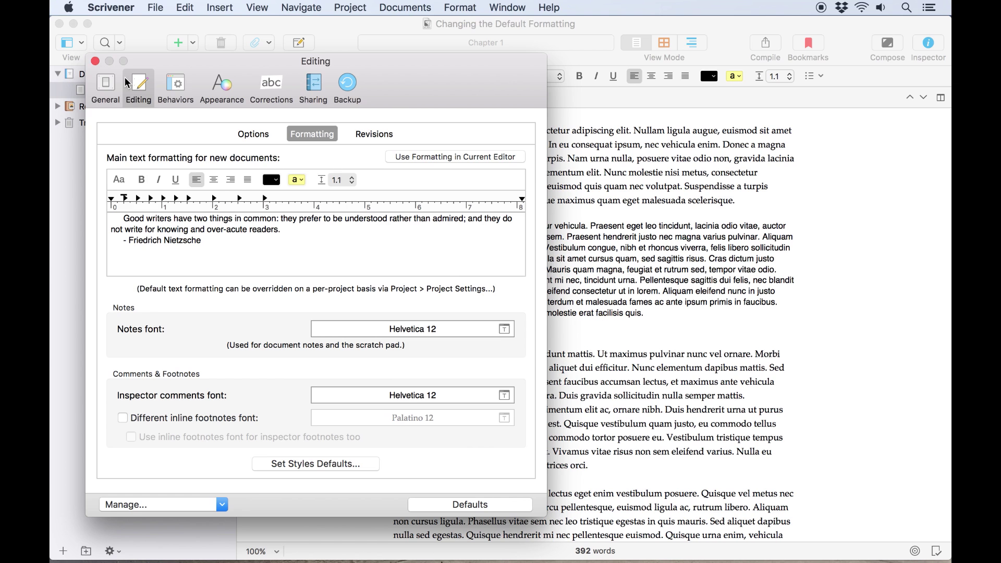
- Close Preferences and use Make Formatting Default to apply Helvetica 12 to all projects
{"action": "left_click", "coordinate": [95, 61]}
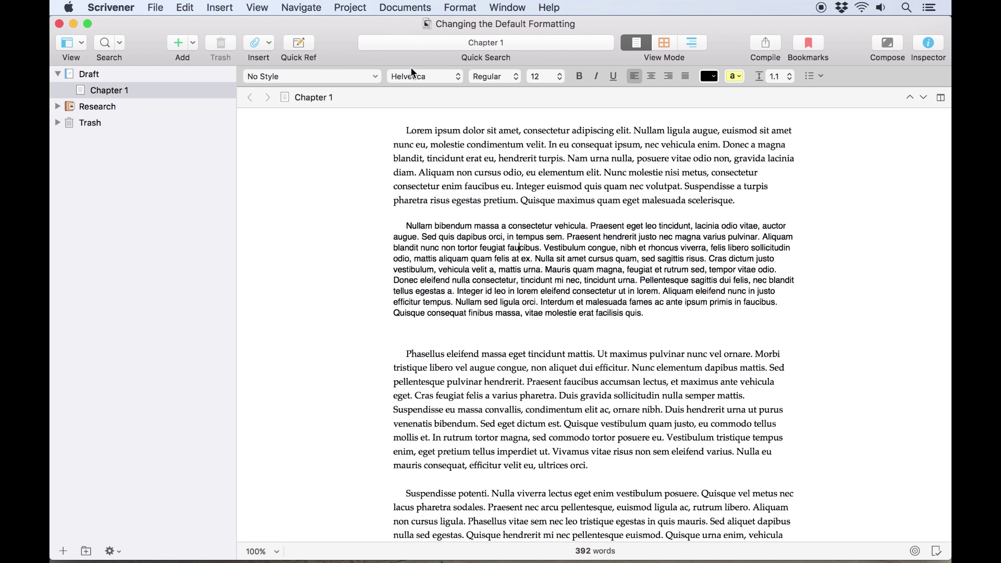
{"action": "left_click", "coordinate": [452, 6]}
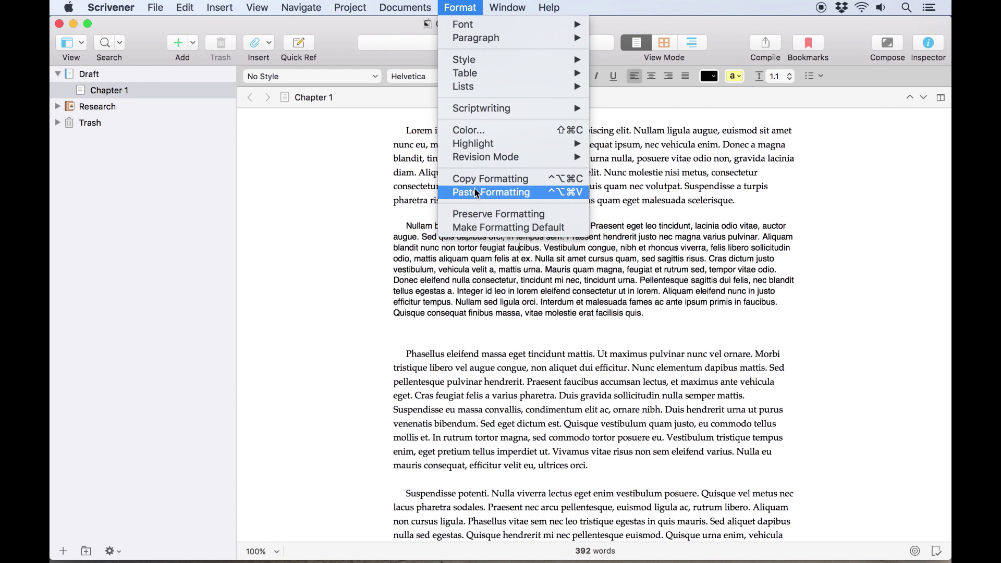
{"action": "left_click", "coordinate": [473, 228]}
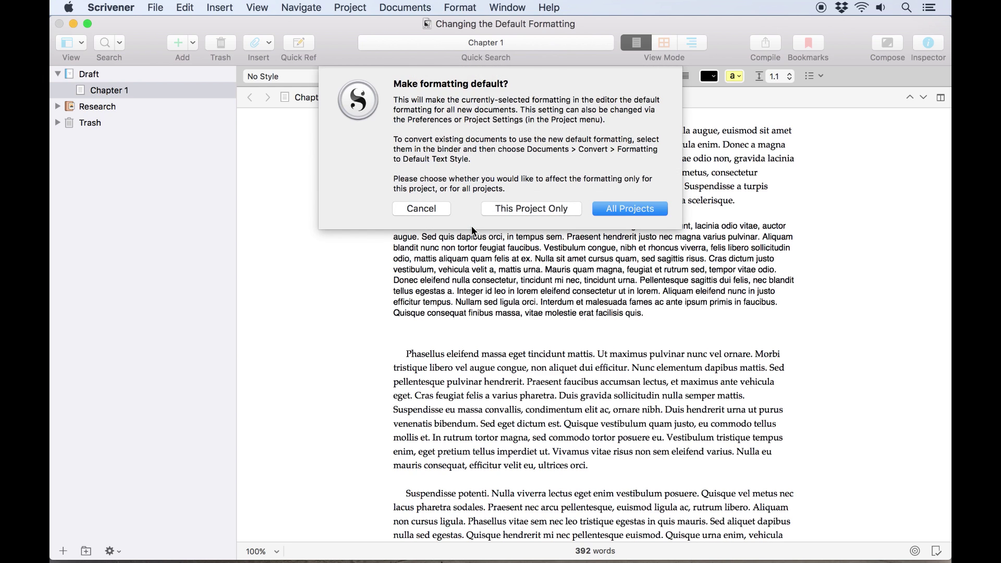
{"action": "left_click", "coordinate": [618, 208]}
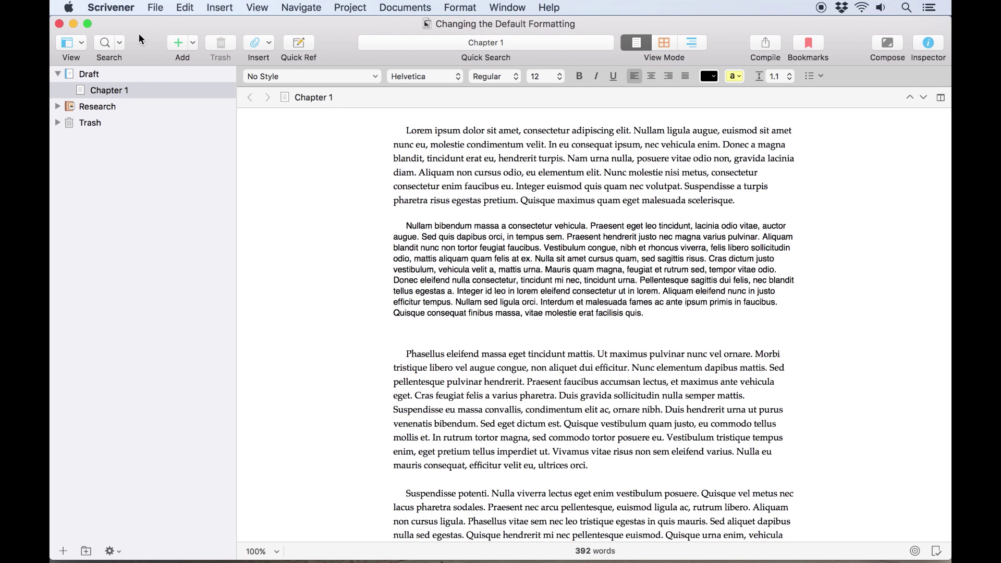
- Add a Draft document reading "As you can see, it's using my preferred formatting."
{"action": "left_click", "coordinate": [176, 49]}
{"action": "type", "text": "A"}
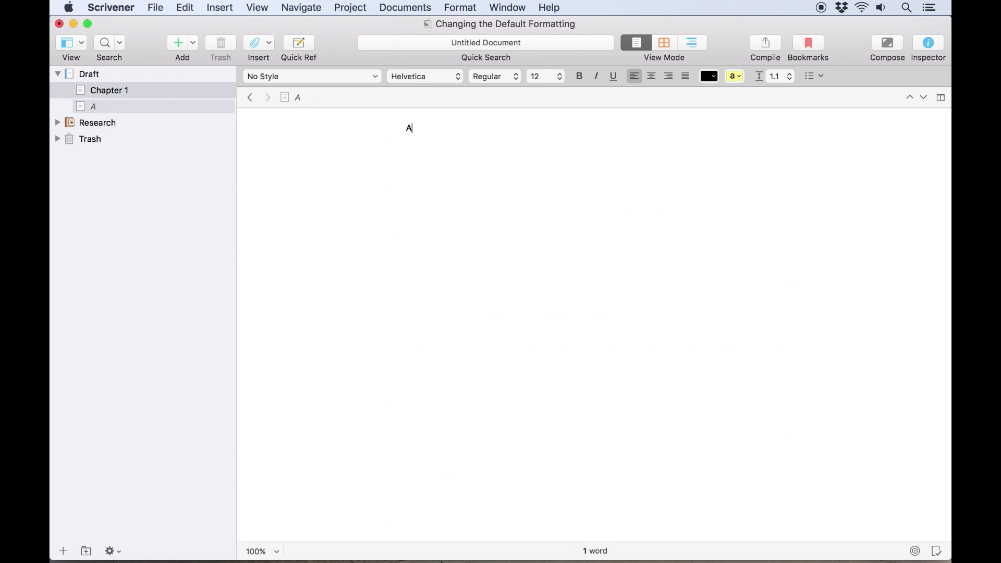
{"action": "type", "text": "s you can see, it's usg"}
{"action": "key", "text": "BackSpace"}
{"action": "type", "text": "ing my pref"}
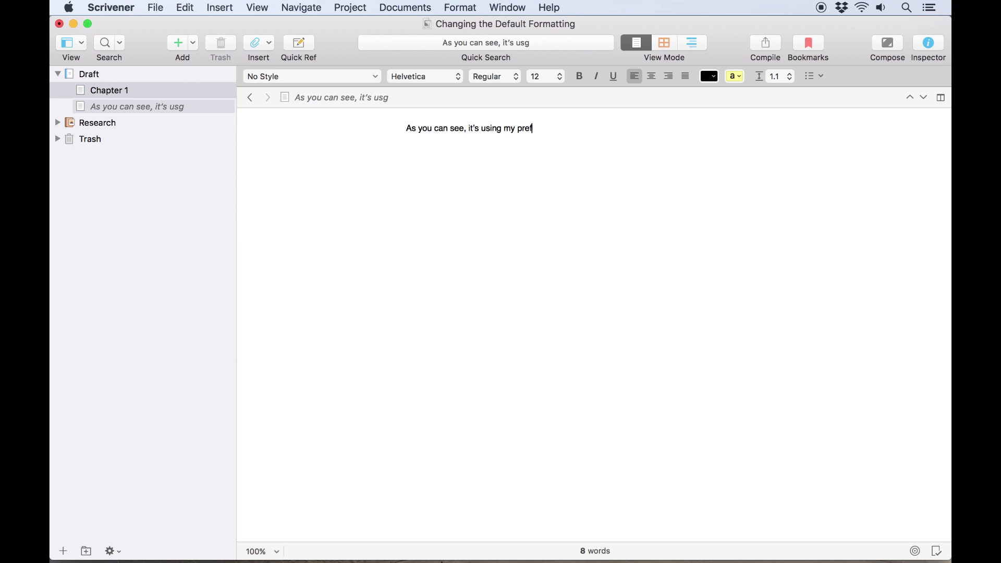
{"action": "type", "text": "erred formatting."}
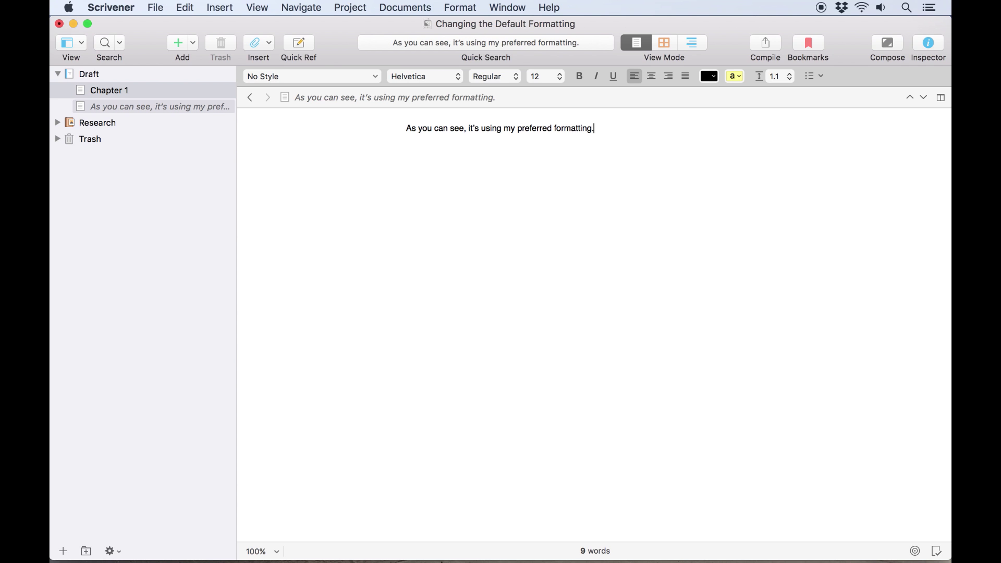
- Return to Chapter 1 and check the font of its text
{"action": "left_click", "coordinate": [103, 90]}
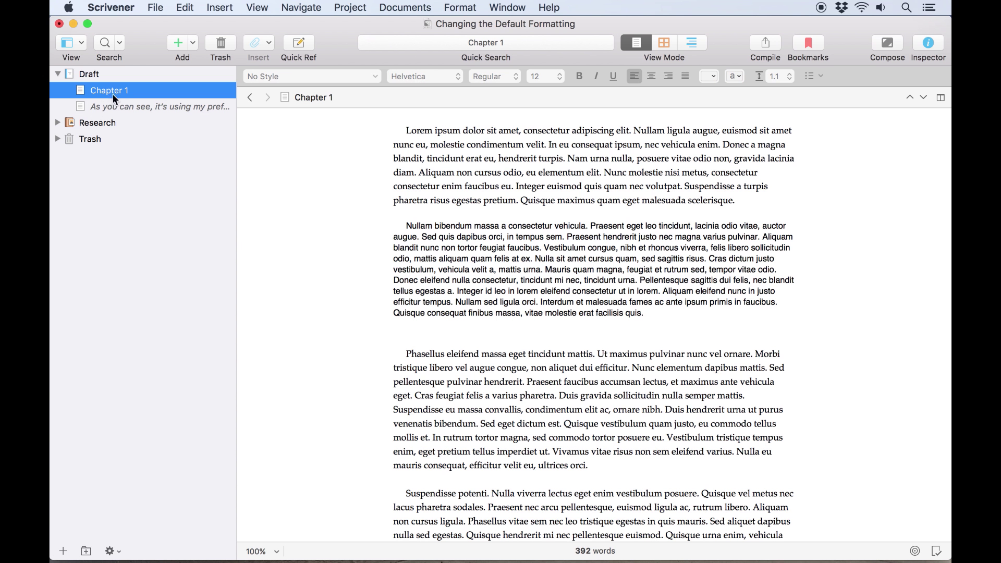
{"action": "left_click", "coordinate": [528, 363]}
{"action": "scroll", "coordinate": [527, 364], "scroll_direction": "down", "scroll_amount": 3}
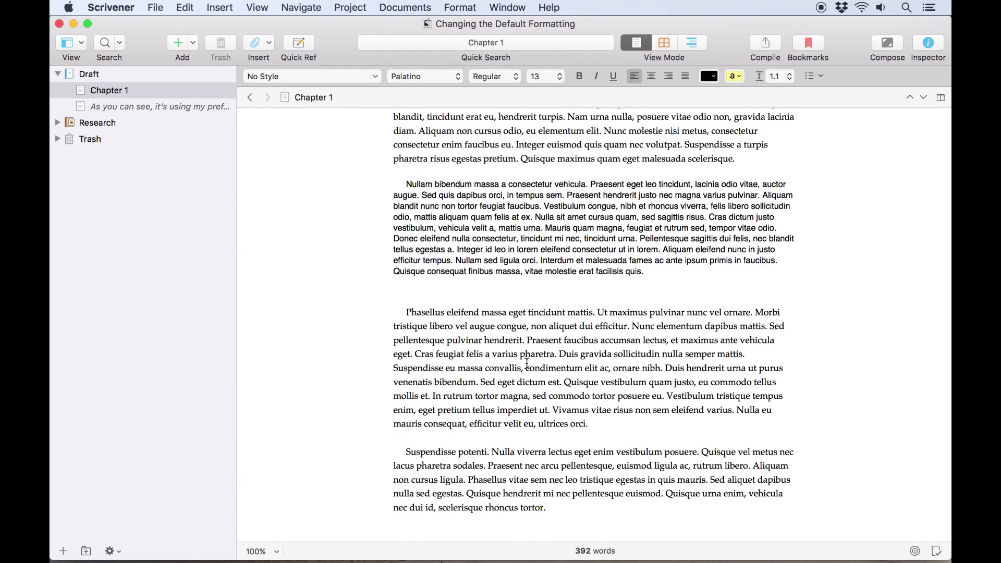
{"action": "scroll", "coordinate": [527, 364], "scroll_direction": "up", "scroll_amount": 3}
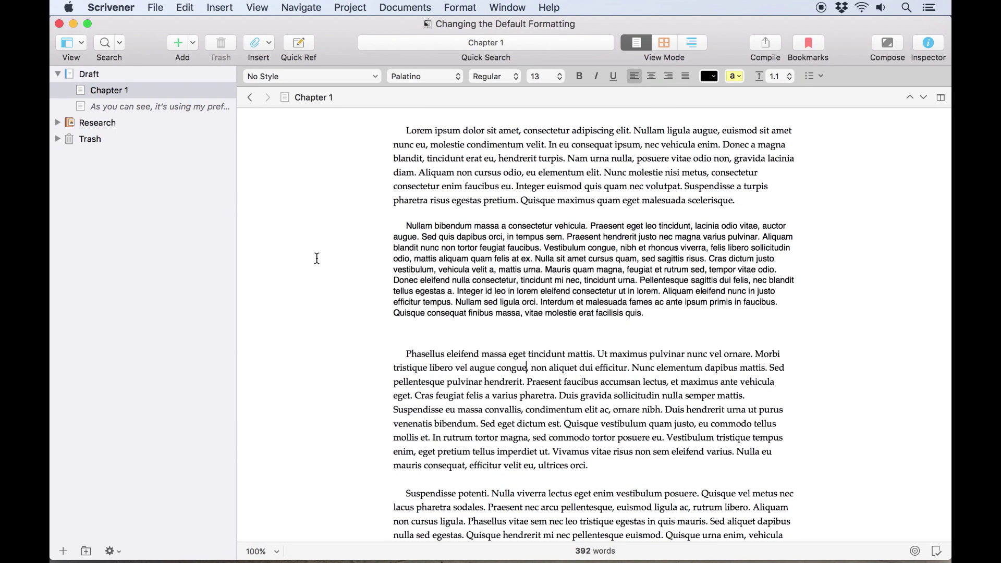
- Convert Chapter 1's text to the default formatting so every paragraph shows Helvetica 12
{"action": "left_click", "coordinate": [188, 94]}
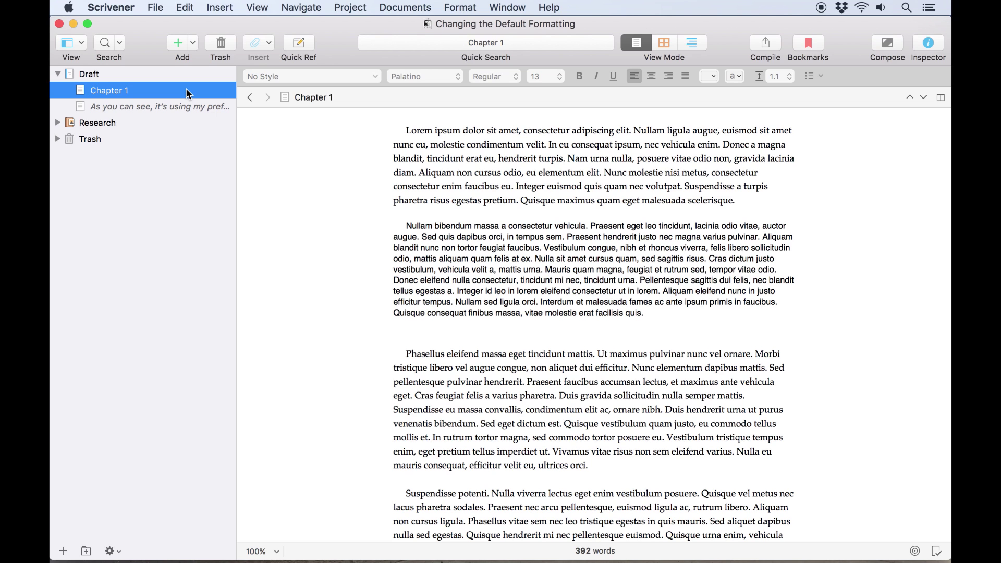
{"action": "left_click", "coordinate": [416, 6]}
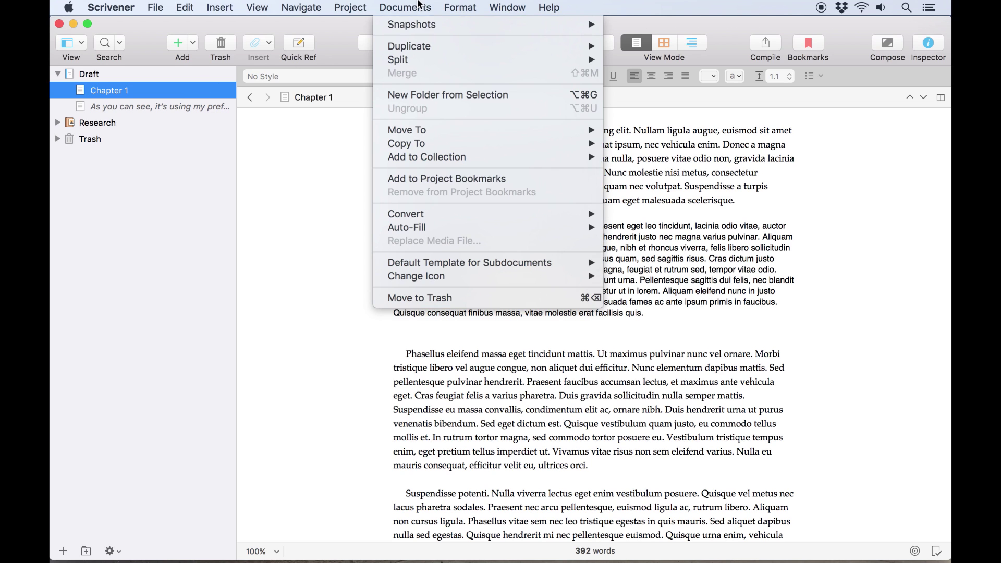
{"action": "mouse_move", "coordinate": [439, 215]}
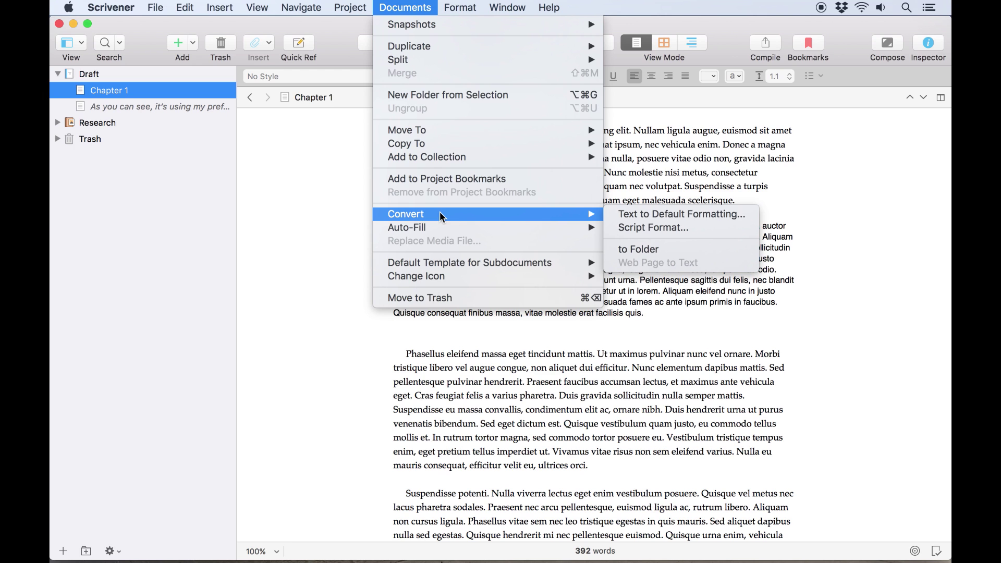
{"action": "left_click", "coordinate": [633, 217]}
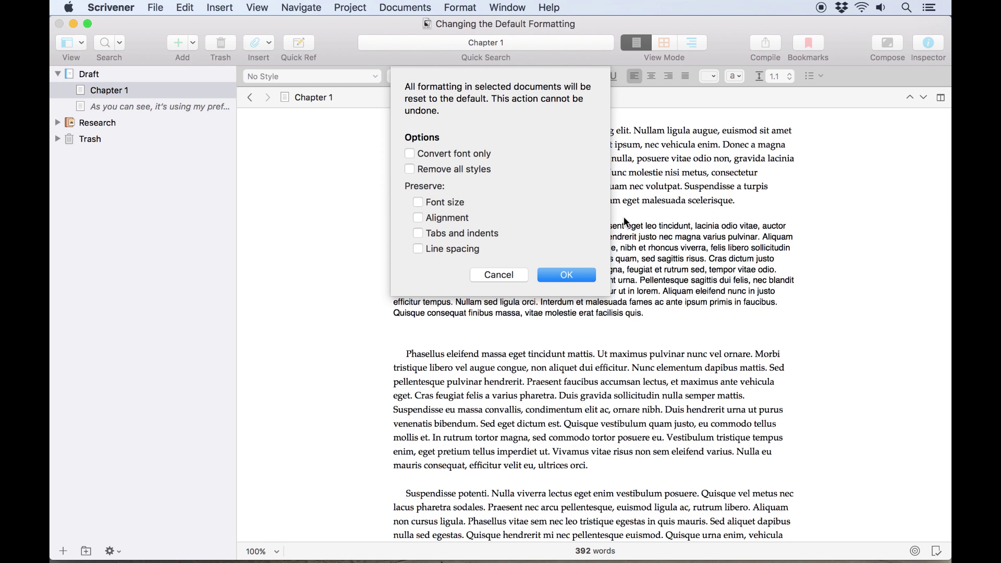
{"action": "left_click", "coordinate": [567, 275]}
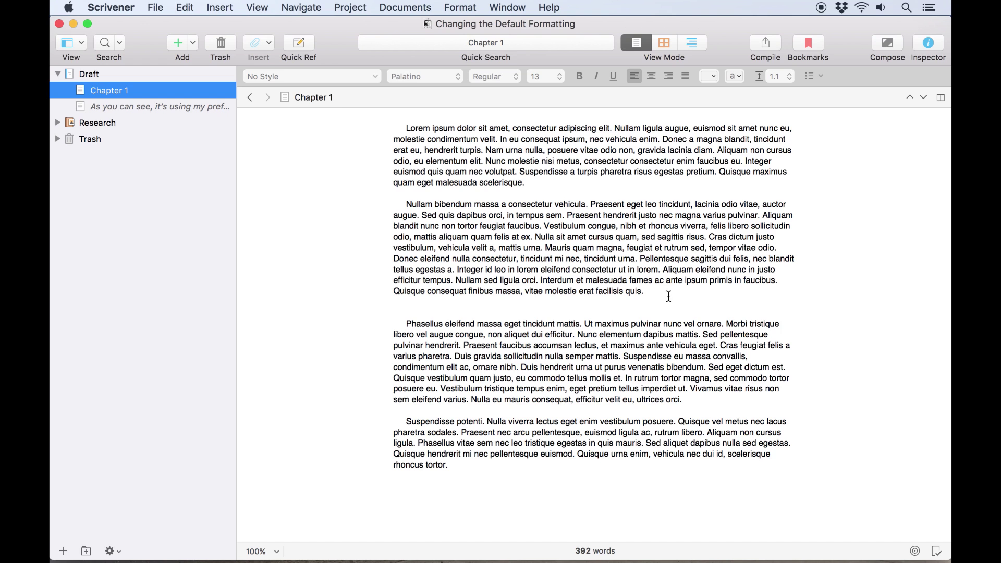
{"action": "left_click", "coordinate": [664, 310]}
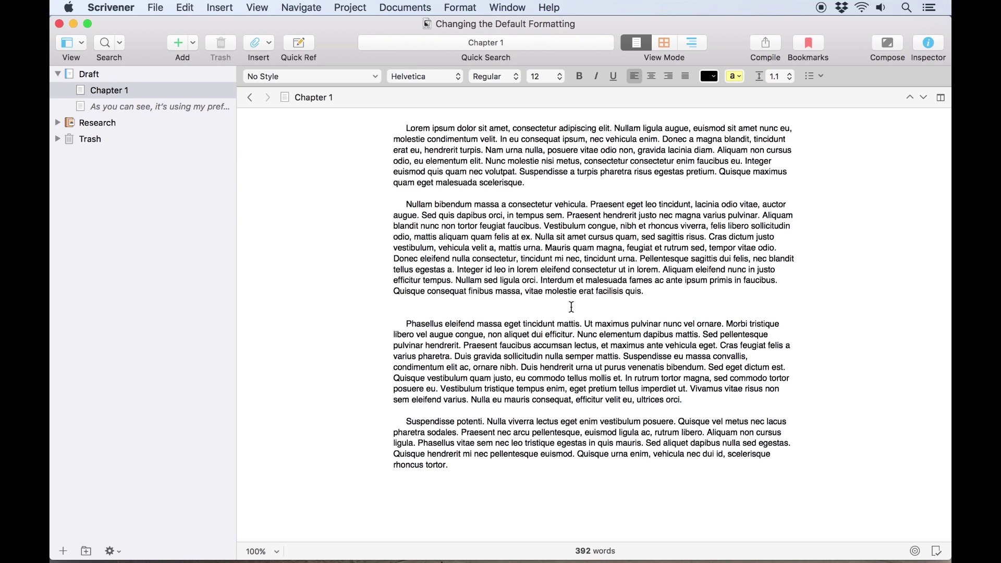
- Create a Fiction > Novel project and type 'As you can see, once again, the text is set in Helvetica' in Scene
{"action": "left_click", "coordinate": [190, 111]}
{"action": "left_click", "coordinate": [156, 8]}
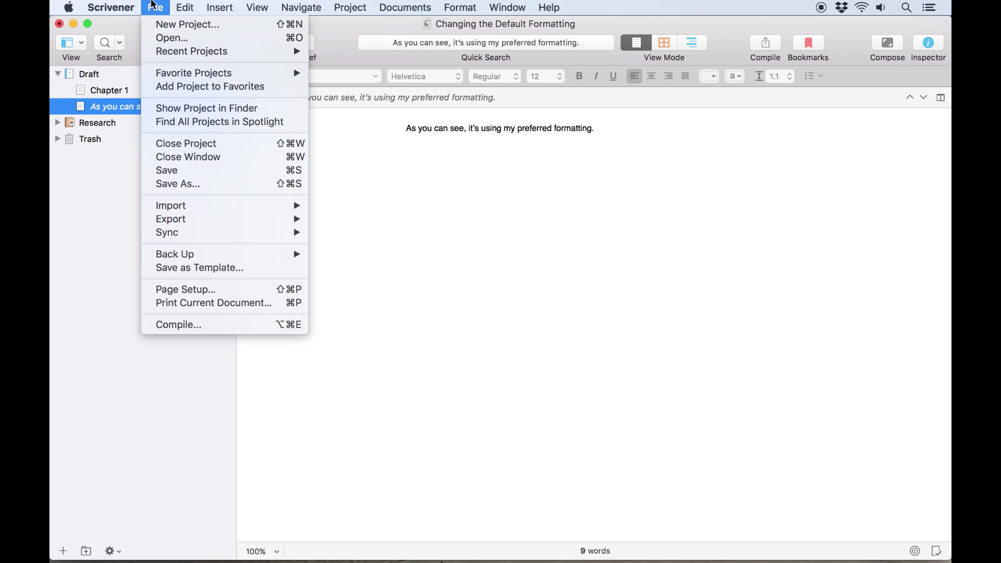
{"action": "left_click", "coordinate": [465, 236]}
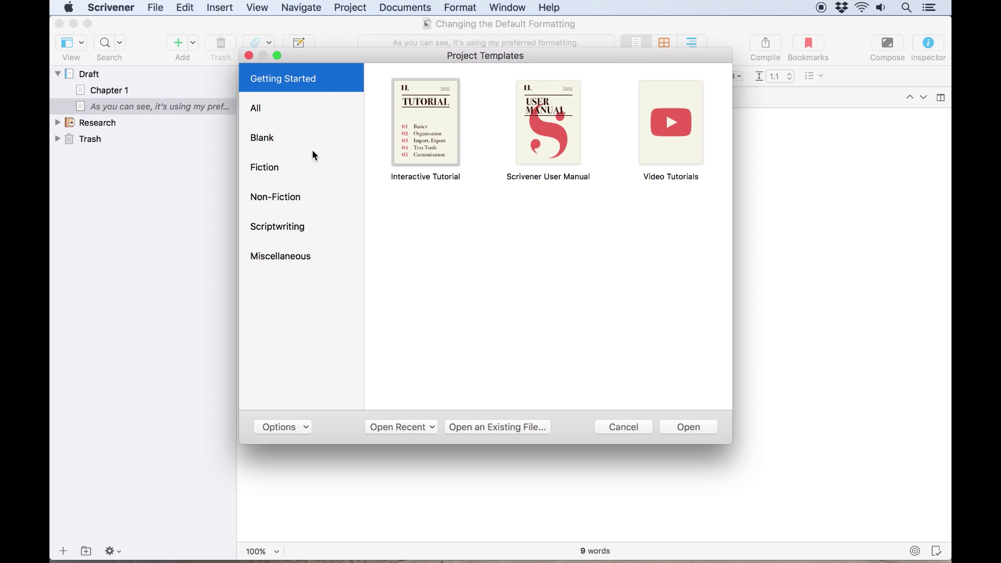
{"action": "left_click", "coordinate": [321, 159]}
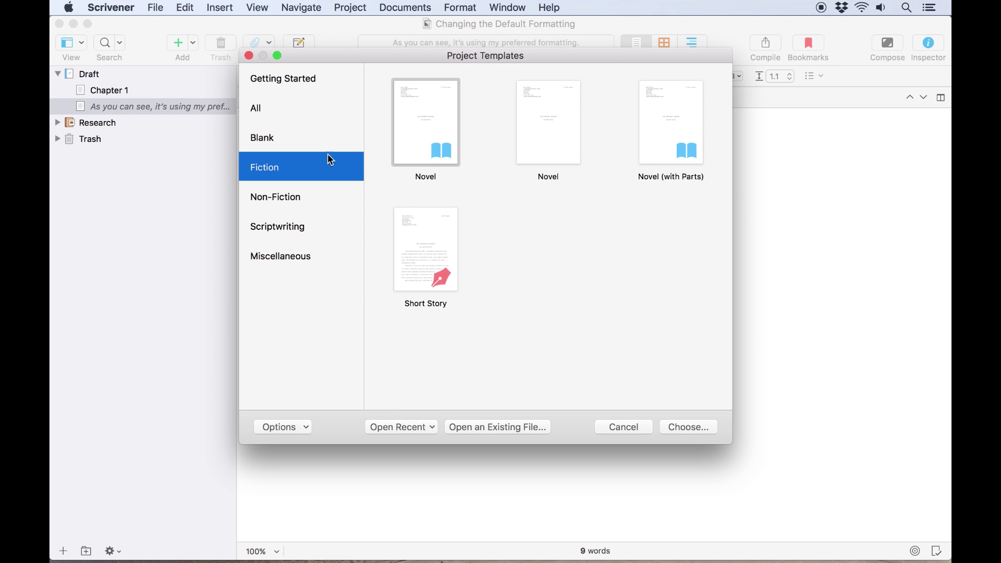
{"action": "left_click", "coordinate": [694, 431]}
{"action": "left_click", "coordinate": [418, 208]}
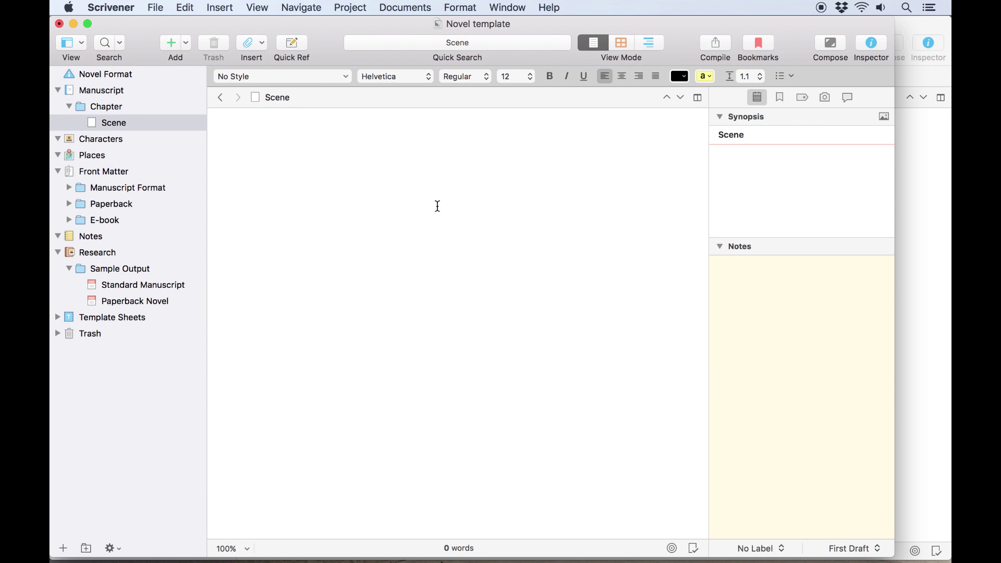
{"action": "type", "text": "As you can see, once again, the text is set in "}
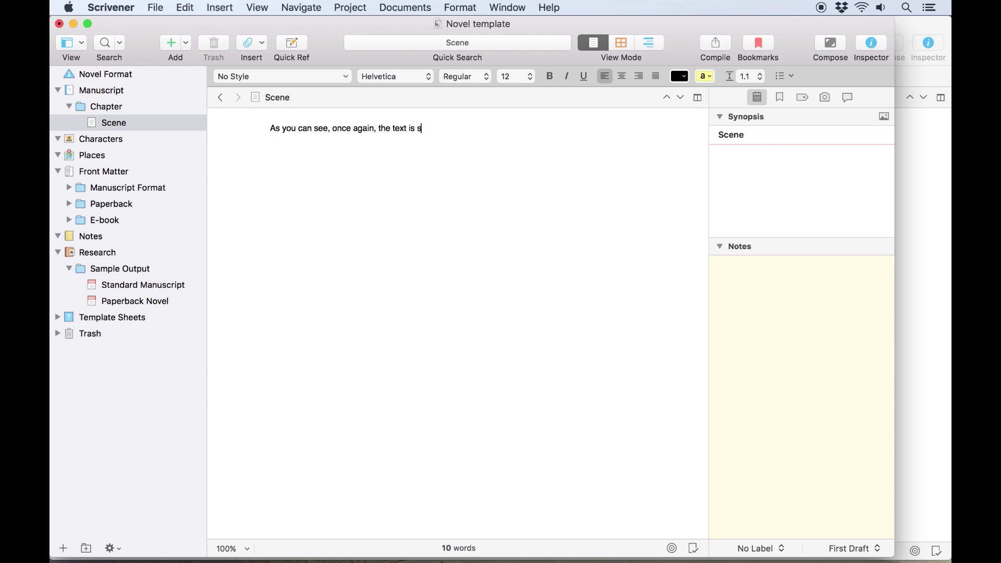
{"action": "type", "text": "Helvetica 12pt."}
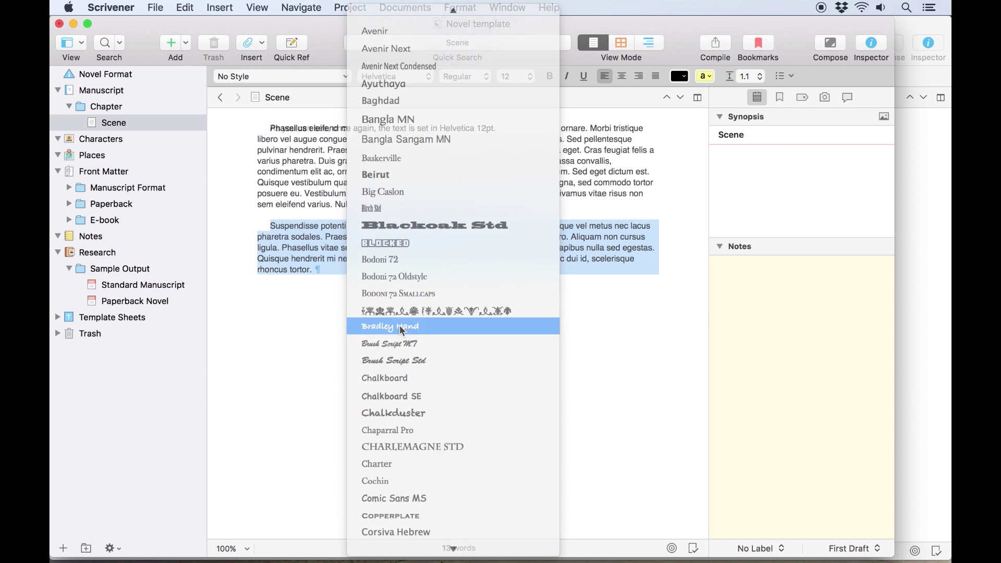
- Set the last lorem-ipsum paragraph in Courier
{"action": "scroll", "coordinate": [399, 381], "scroll_direction": "down", "scroll_amount": 5}
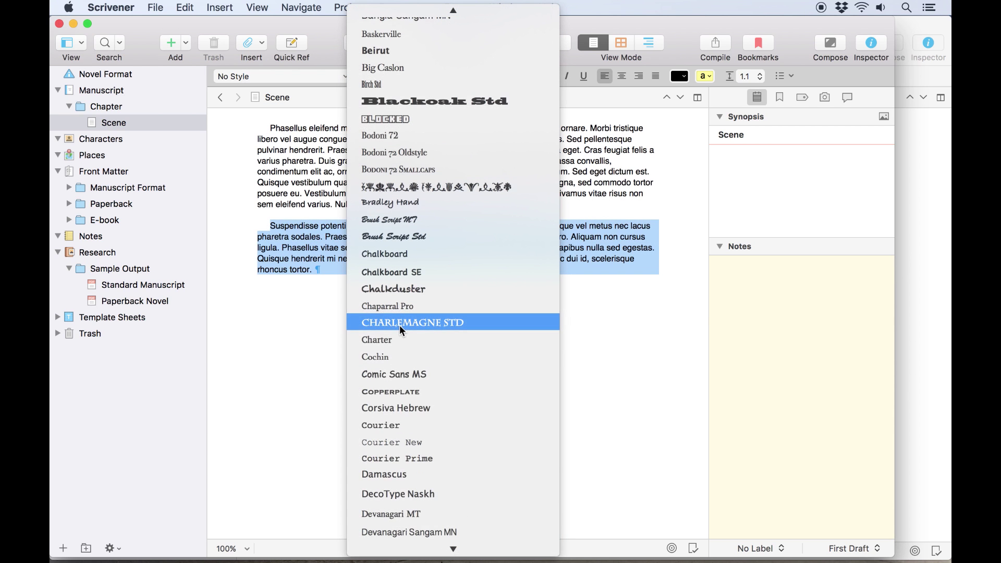
{"action": "left_click", "coordinate": [405, 425]}
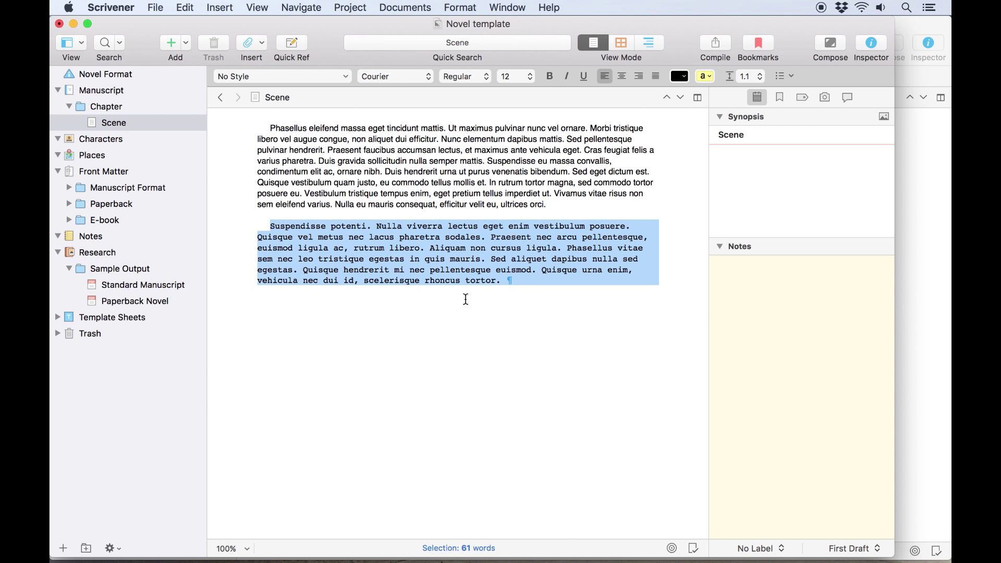
{"action": "left_click", "coordinate": [508, 260]}
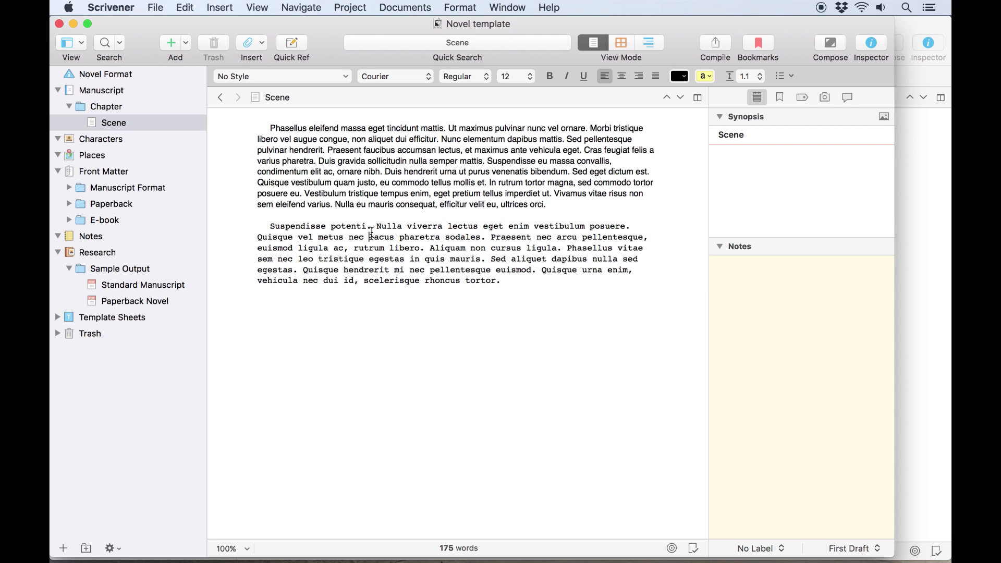
- Make the Courier formatting the default for this project only
{"action": "left_click", "coordinate": [463, 6]}
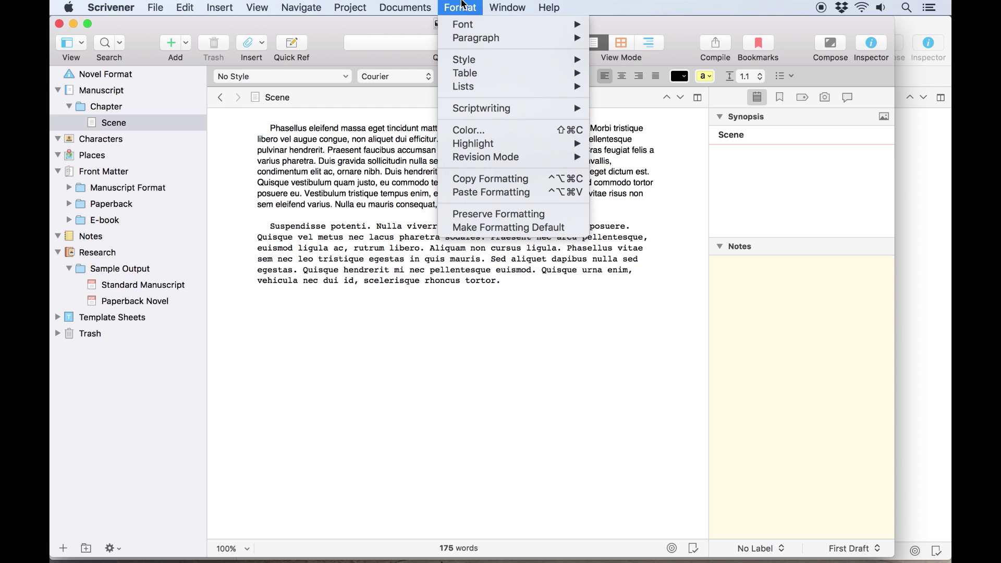
{"action": "left_click", "coordinate": [499, 228]}
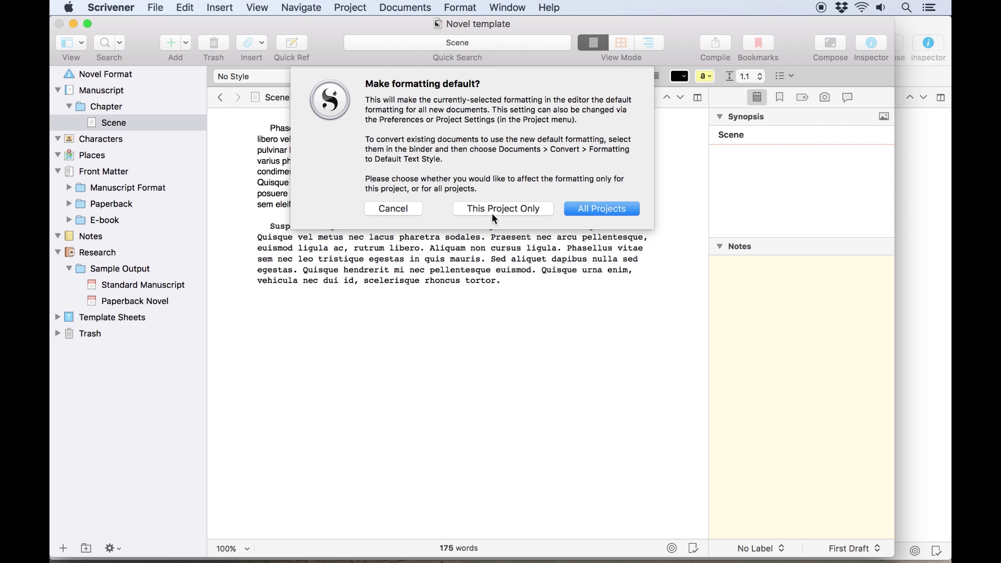
{"action": "left_click", "coordinate": [492, 210]}
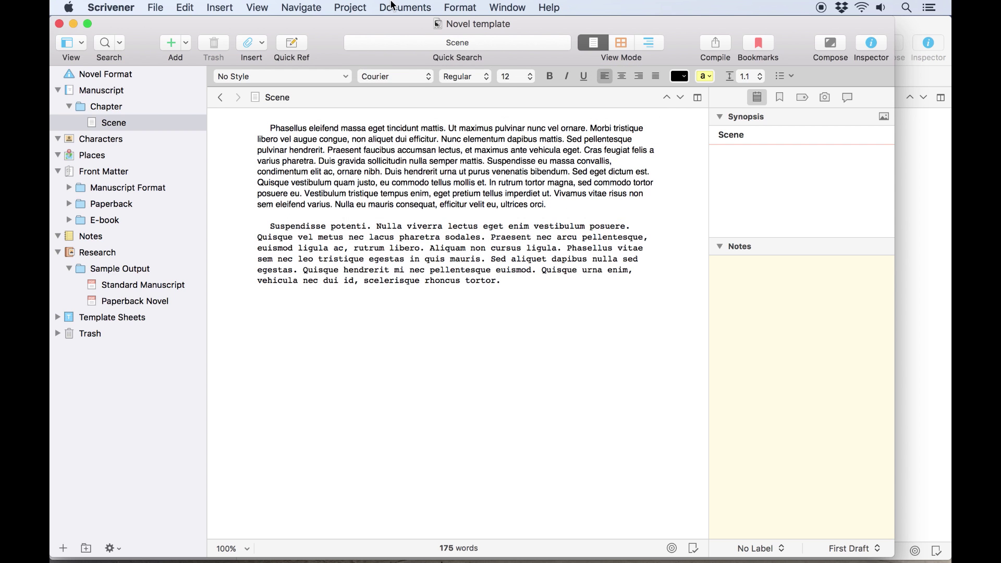
- Enable project-specific default formatting in Project Settings, set to the current Courier 12
{"action": "left_click", "coordinate": [361, 5]}
{"action": "left_click", "coordinate": [369, 71]}
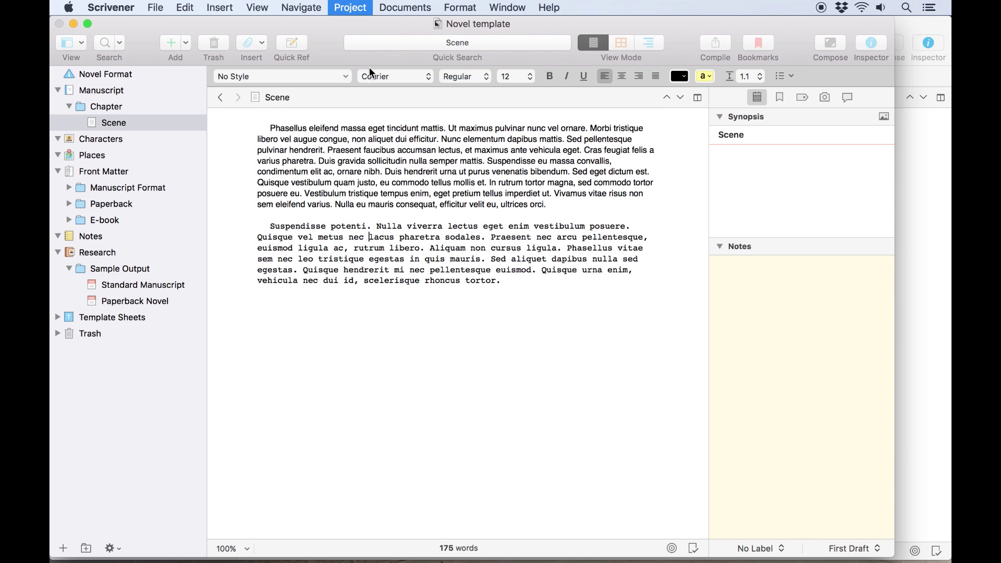
{"action": "left_click", "coordinate": [301, 158]}
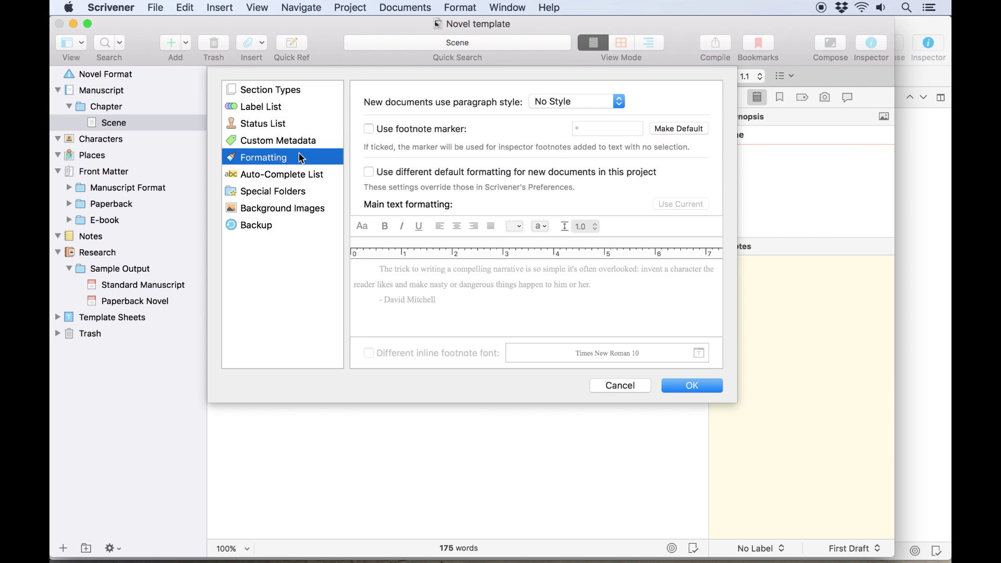
{"action": "left_click", "coordinate": [444, 174]}
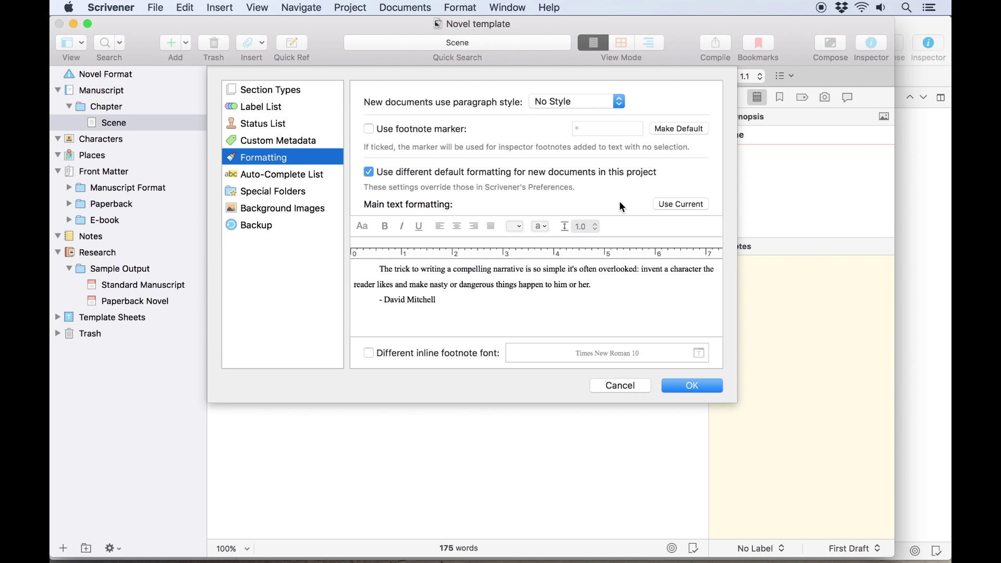
{"action": "left_click", "coordinate": [692, 208]}
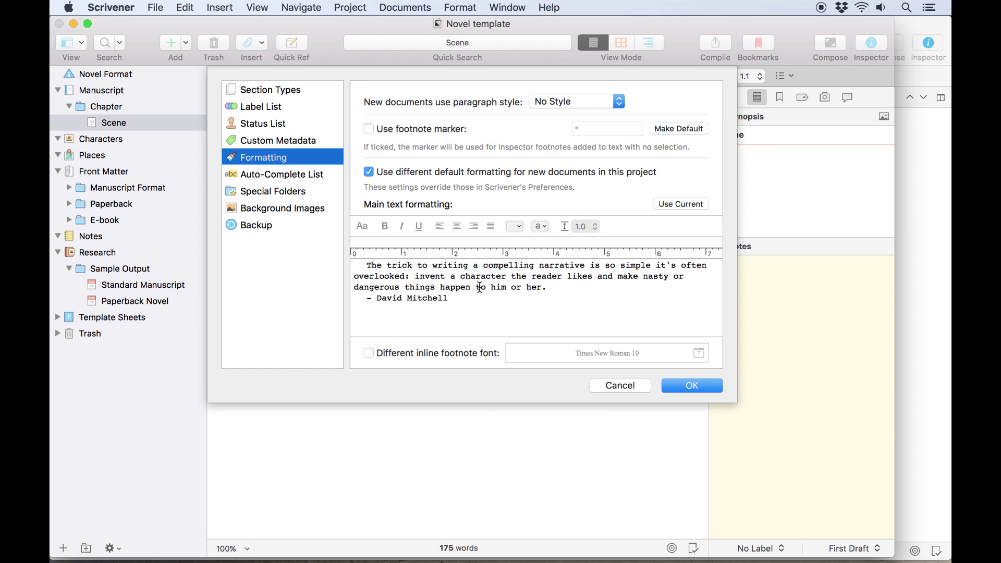
{"action": "left_click", "coordinate": [480, 287]}
{"action": "left_click", "coordinate": [366, 228]}
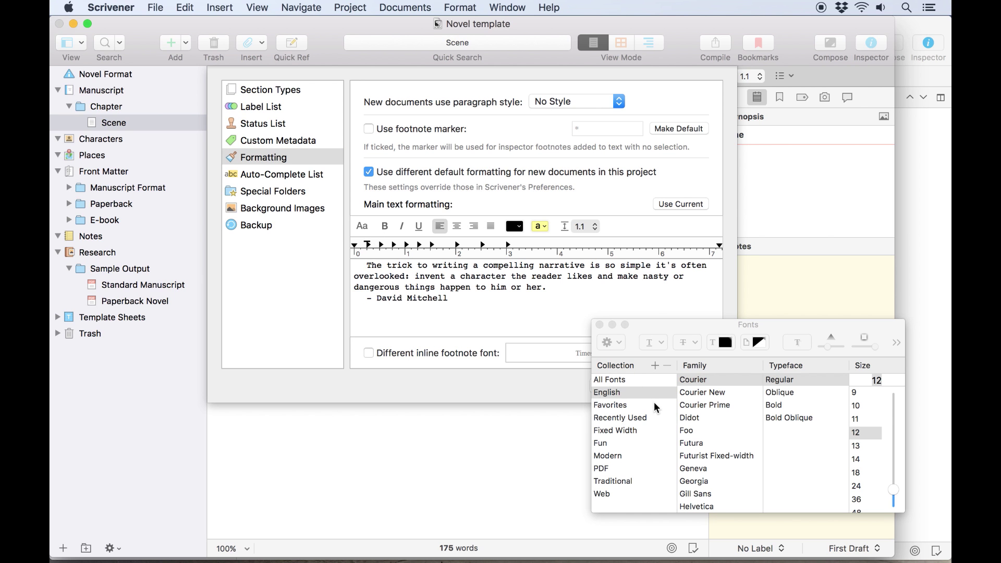
{"action": "left_click", "coordinate": [600, 325]}
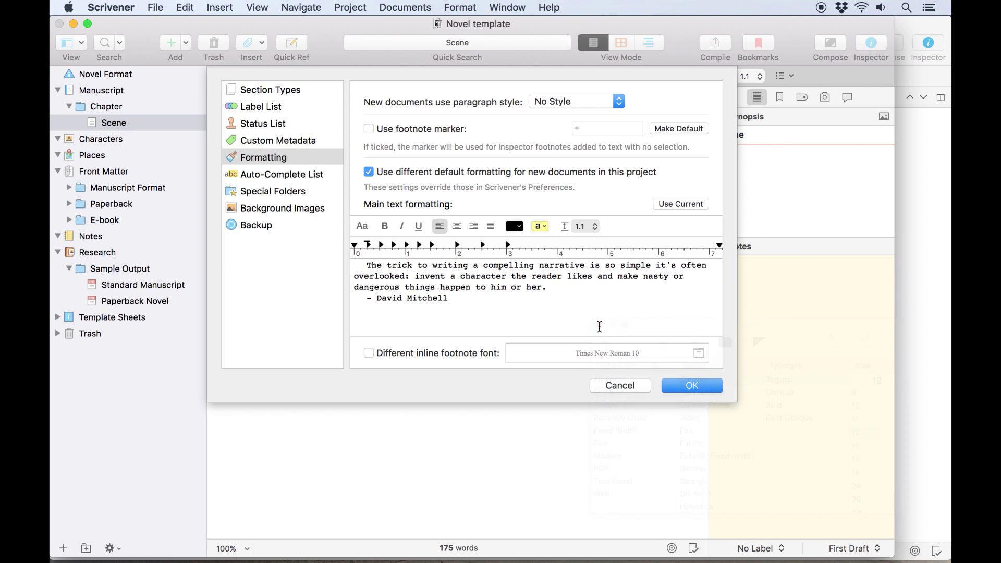
- Confirm the settings and add a document reading 'The default formatting for this project is now 12pt Courier.'
{"action": "left_click", "coordinate": [678, 386]}
{"action": "key", "text": "super+n"}
{"action": "type", "text": "Th"}
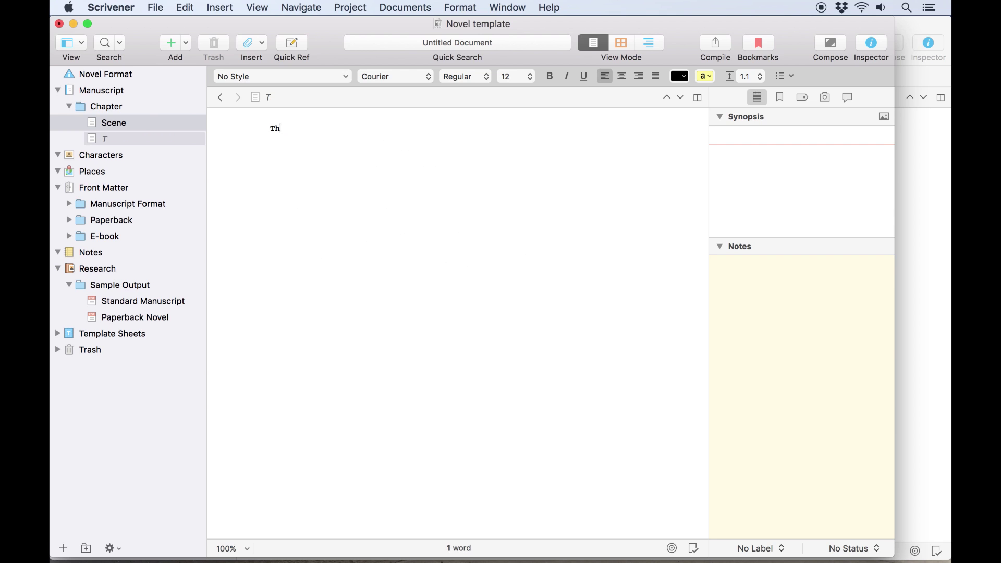
{"action": "type", "text": "e default formatting for"}
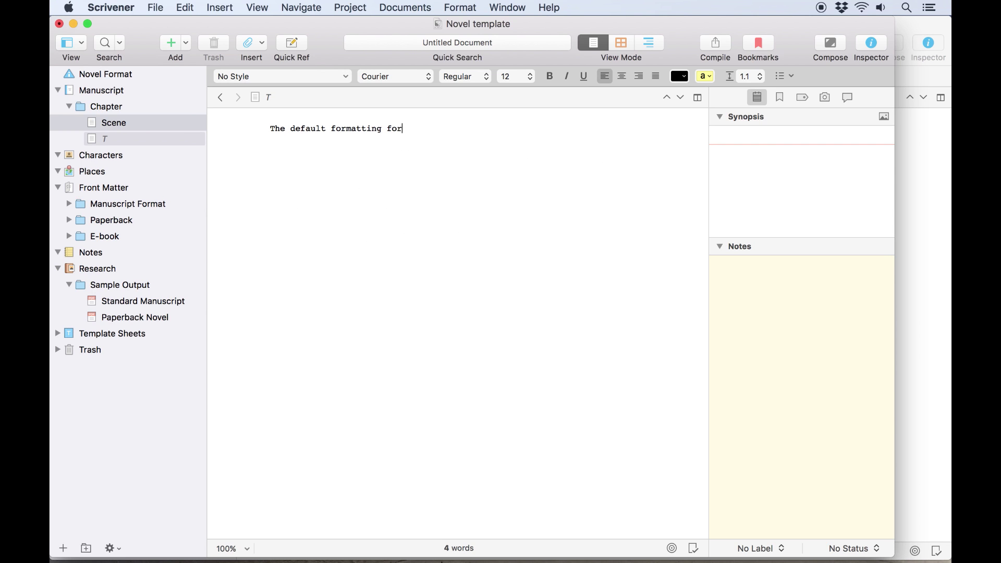
{"action": "type", "text": " this project is now 12pt Courier."}
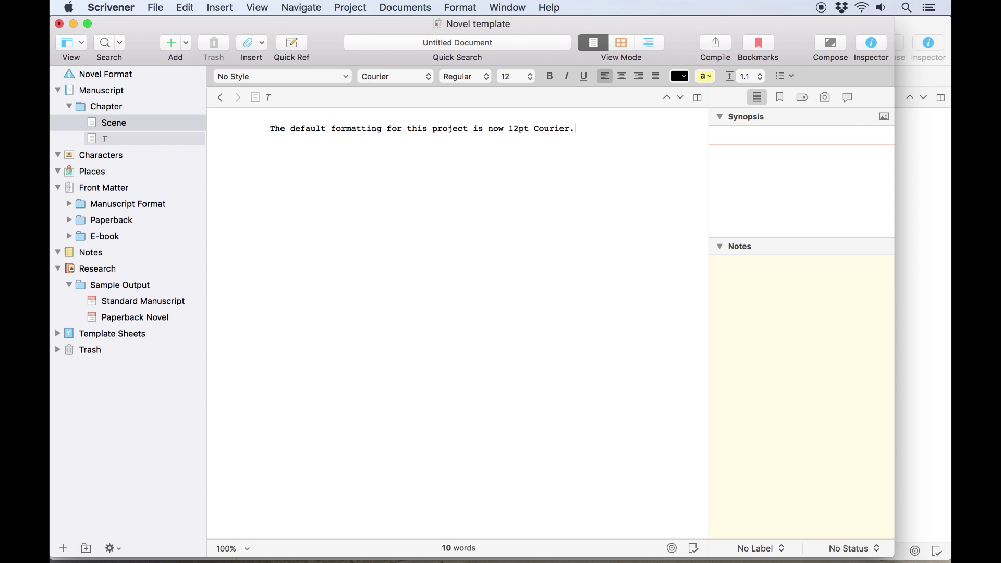
- Create a Blank project and type 'This project keeps the default formatting of 12pt Helve'
{"action": "left_click", "coordinate": [155, 7]}
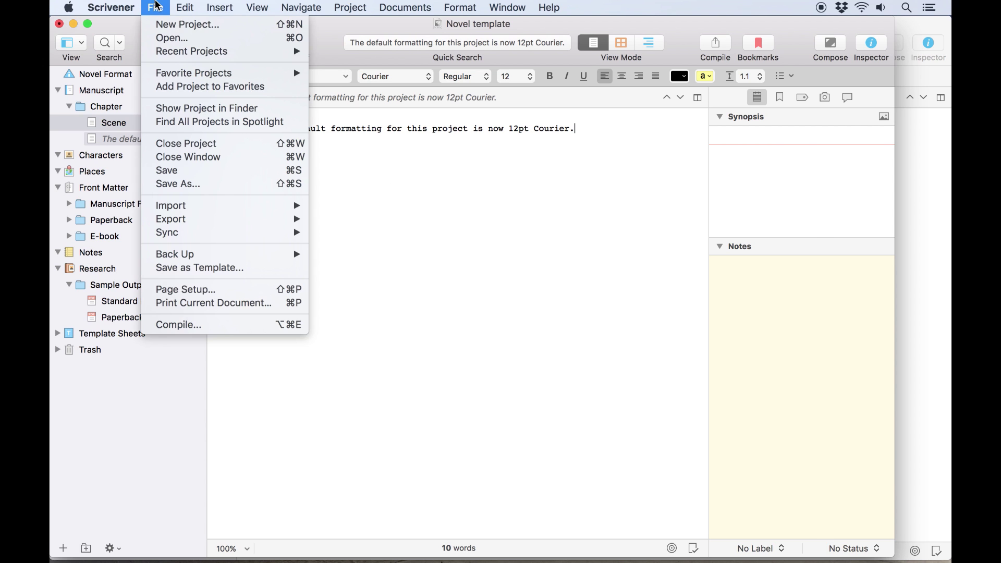
{"action": "left_click", "coordinate": [184, 25]}
{"action": "type", "text": "This project keep"}
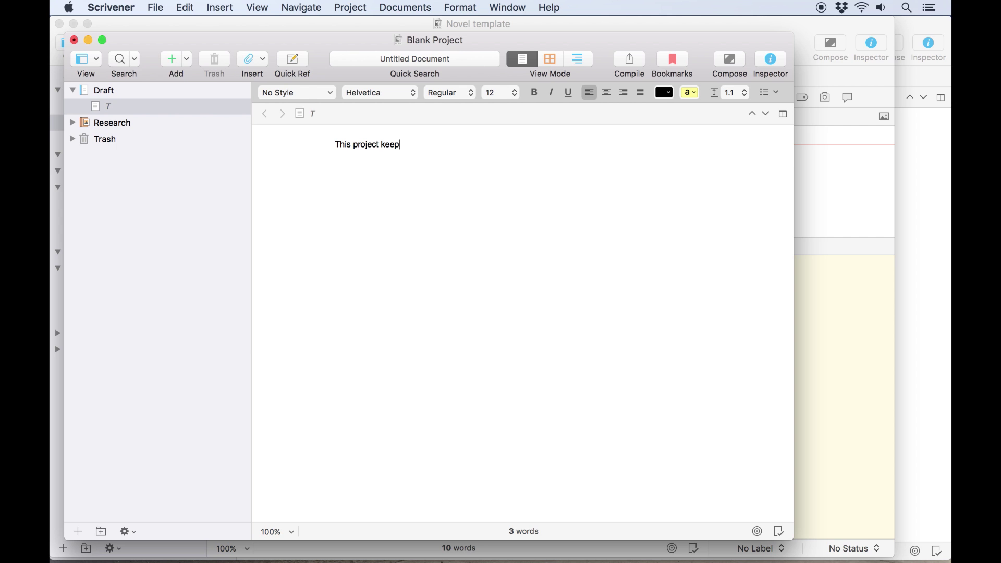
{"action": "type", "text": "s the default formatting of 12pt Helve"}
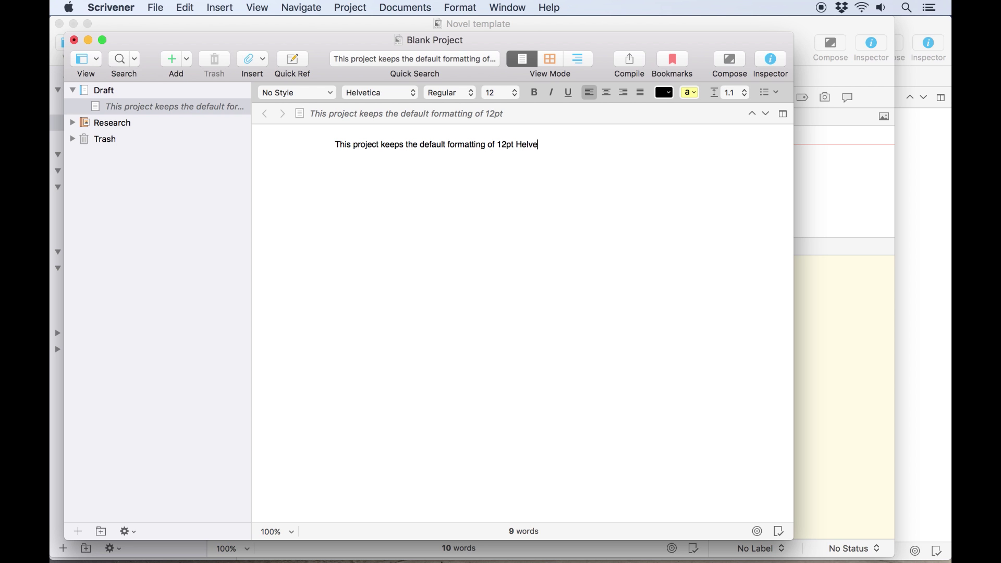